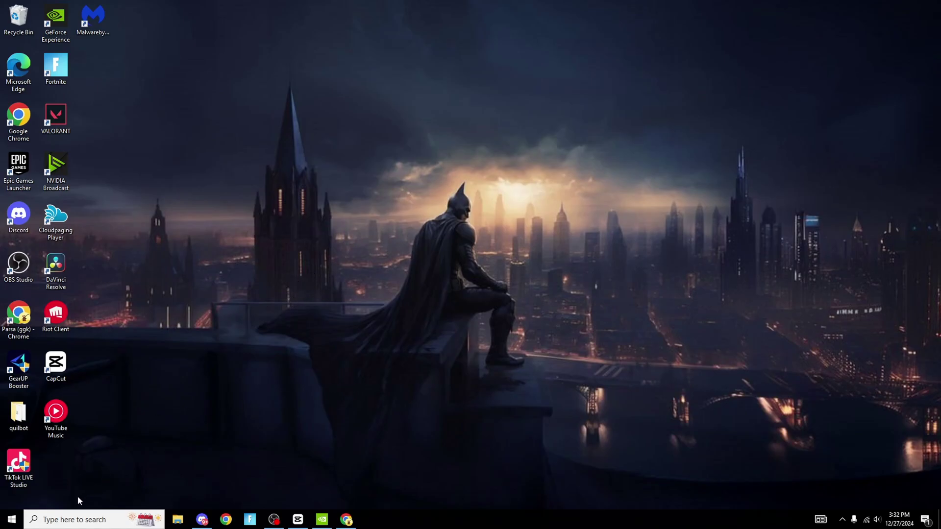
Step: Open the Power Options plan list through an 'edit power plan' search, then minimize it
{"action": "key", "text": "super+s"}
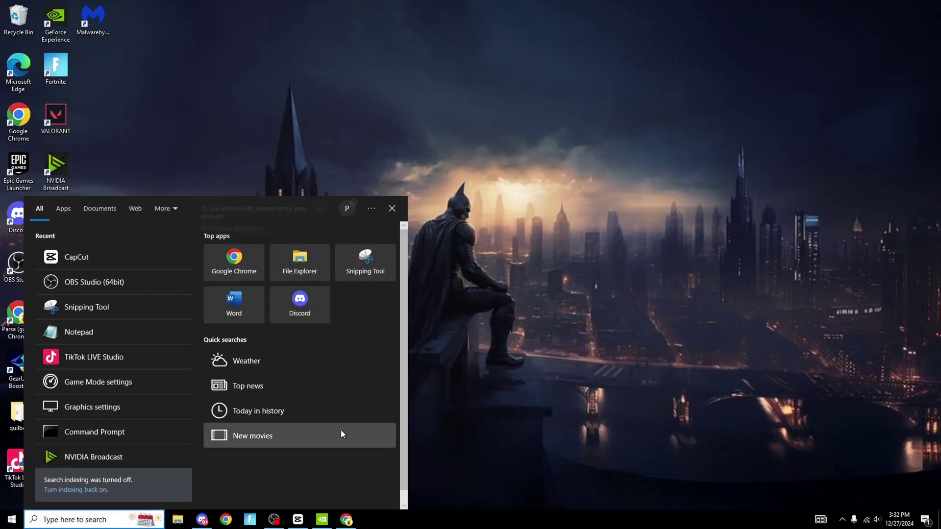
{"action": "type", "text": "edi"}
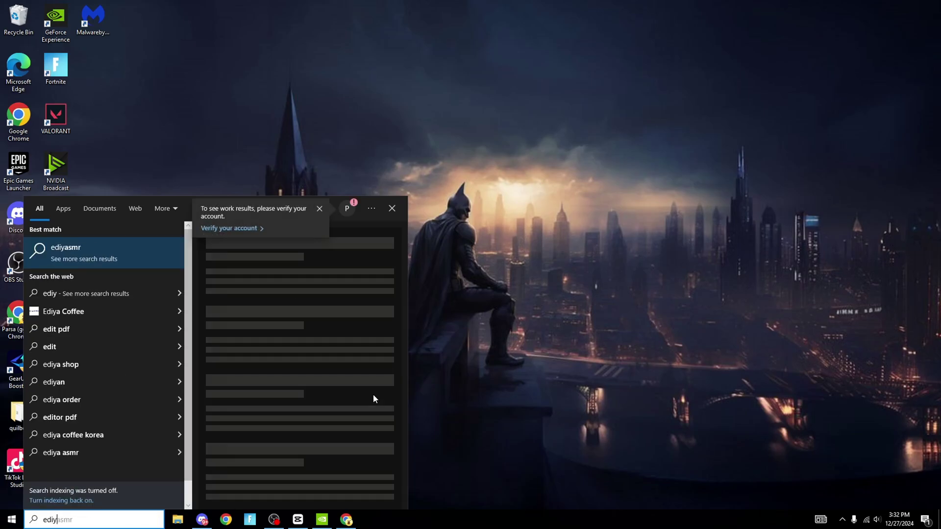
{"action": "left_click", "coordinate": [55, 247]}
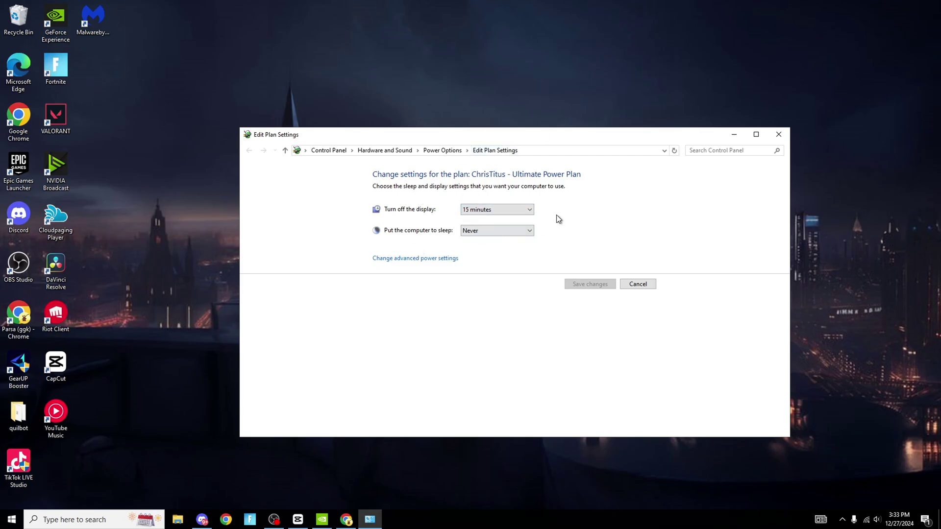
{"action": "left_click", "coordinate": [439, 152]}
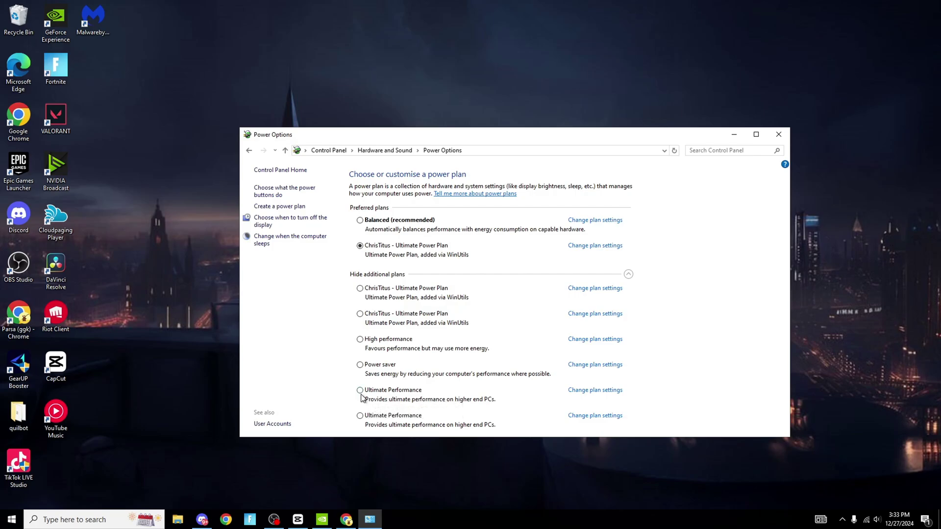
{"action": "left_click", "coordinate": [733, 134]}
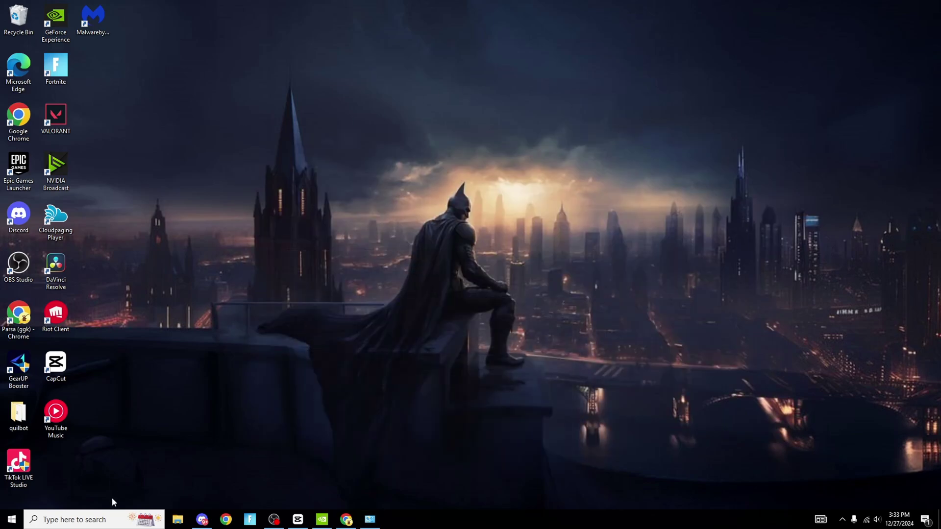
Step: Launch Command Prompt as administrator and move its window near the screen centre
{"action": "left_click", "coordinate": [89, 519]}
{"action": "type", "text": "cmd"}
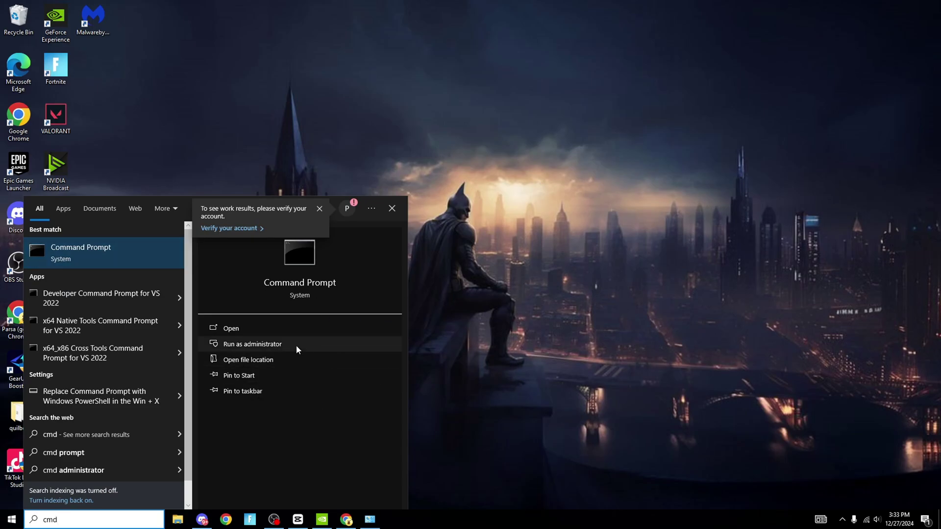
{"action": "left_click", "coordinate": [252, 344]}
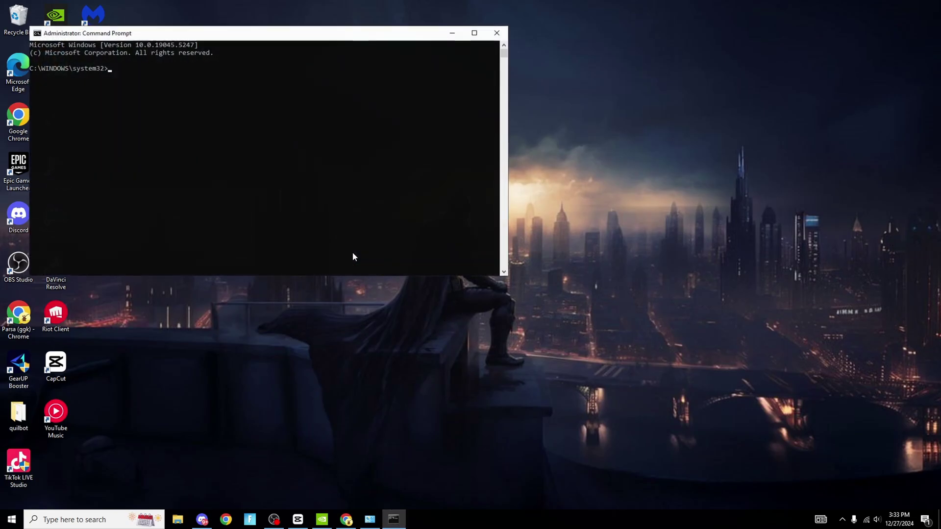
{"action": "left_click_drag", "start_coordinate": [350, 42], "coordinate": [598, 188]}
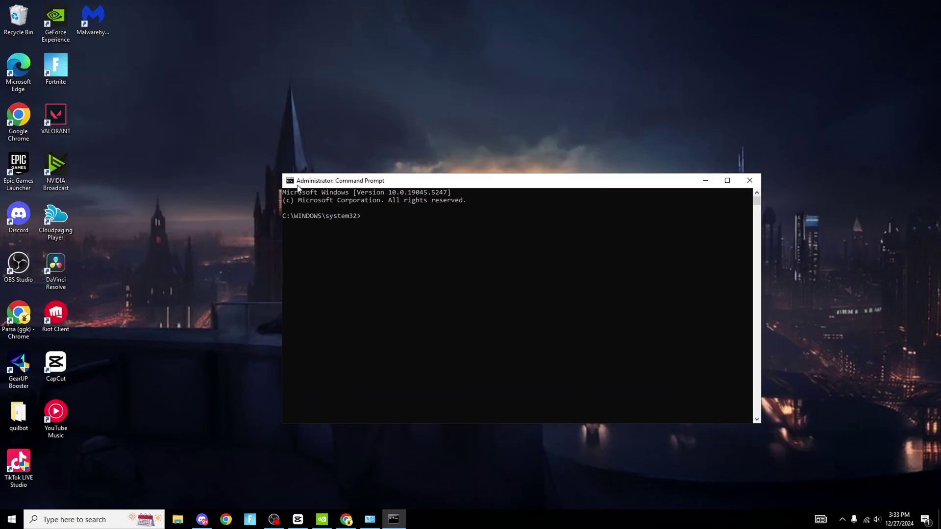
{"action": "left_click_drag", "start_coordinate": [423, 186], "coordinate": [414, 174]}
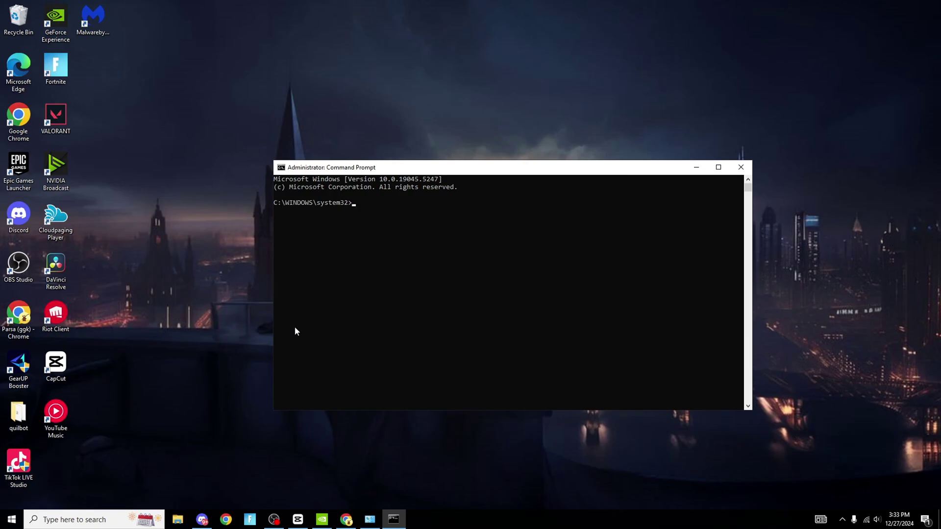
{"action": "left_click", "coordinate": [202, 519]}
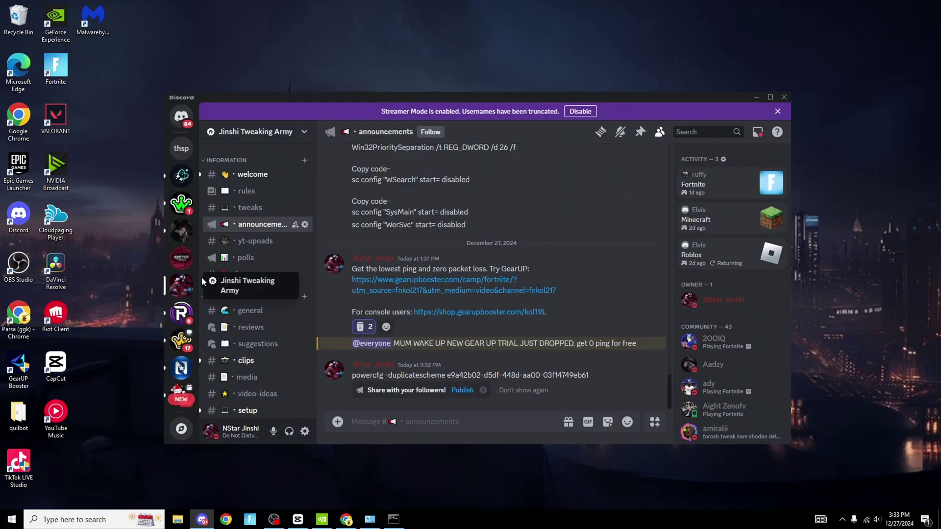
Step: Select and copy the powercfg -duplicatescheme command posted in Discord
{"action": "scroll", "coordinate": [248, 274], "scroll_direction": "down", "scroll_amount": 3}
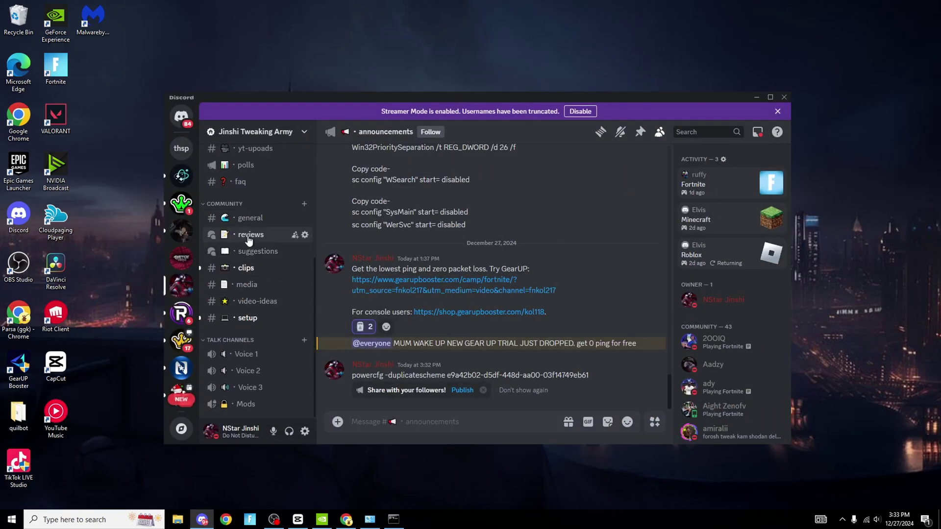
{"action": "scroll", "coordinate": [274, 267], "scroll_direction": "up", "scroll_amount": 5}
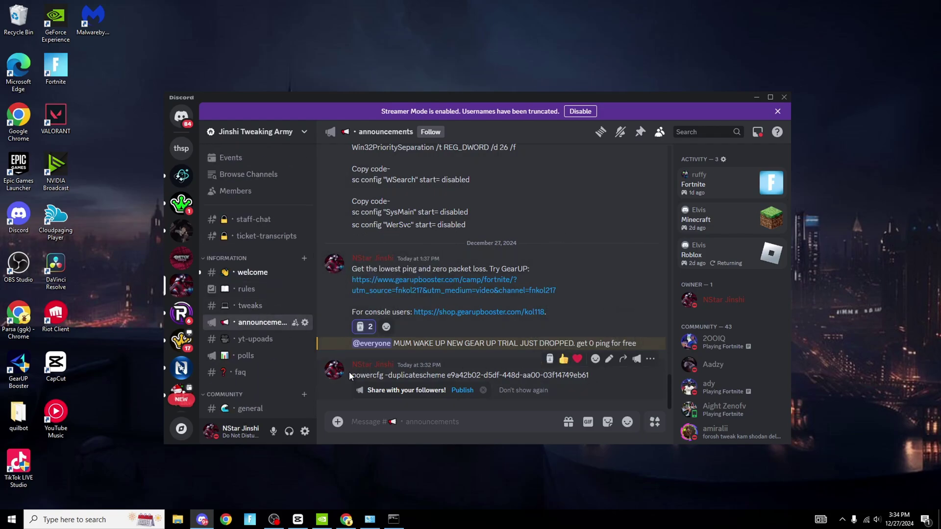
{"action": "left_click", "coordinate": [695, 262]}
{"action": "left_click", "coordinate": [693, 280]}
{"action": "left_click_drag", "start_coordinate": [595, 382], "coordinate": [347, 380]}
{"action": "key", "text": "ctrl+c"}
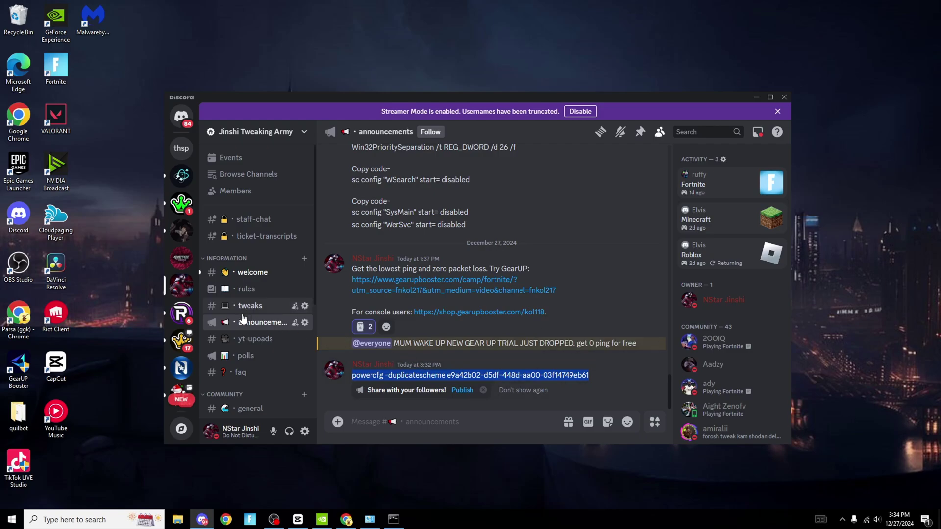
{"action": "left_click", "coordinate": [756, 97]}
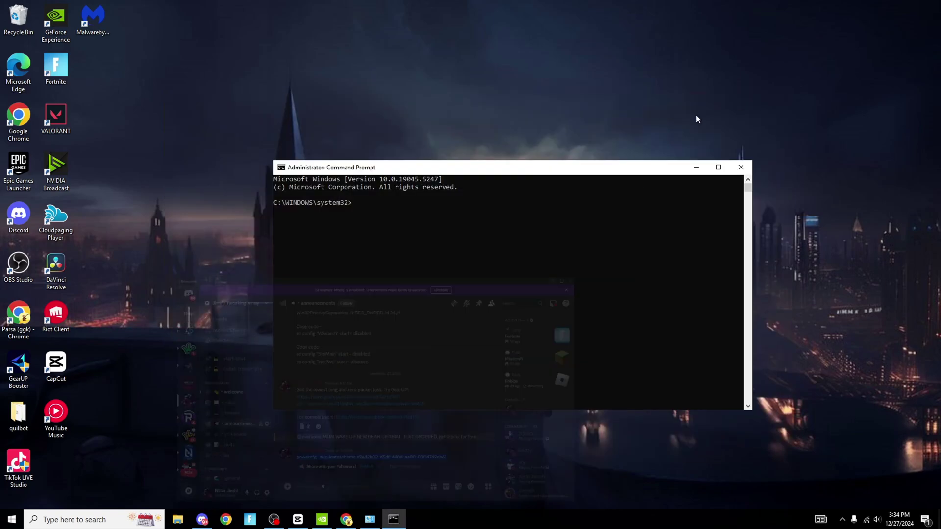
Step: Paste and run the command in the admin prompt to create the Ultimate Performance scheme
{"action": "key", "text": "ctrl+v"}
{"action": "key", "text": "Return"}
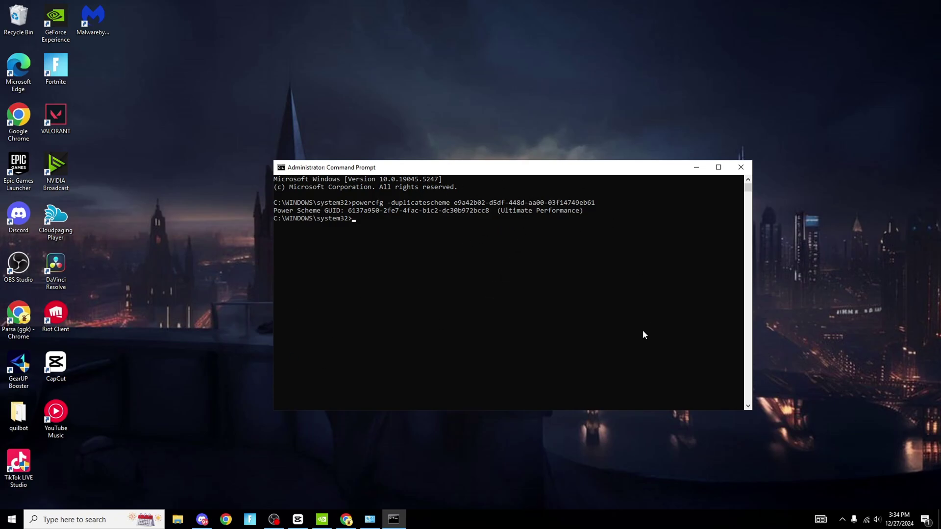
{"action": "left_click_drag", "start_coordinate": [504, 211], "coordinate": [571, 218]}
{"action": "left_click", "coordinate": [604, 265]}
{"action": "left_click", "coordinate": [696, 167]}
{"action": "left_click", "coordinate": [98, 519]}
Step: Reopen the Power Options plan list from an 'edit' search
{"action": "type", "text": "edit"}
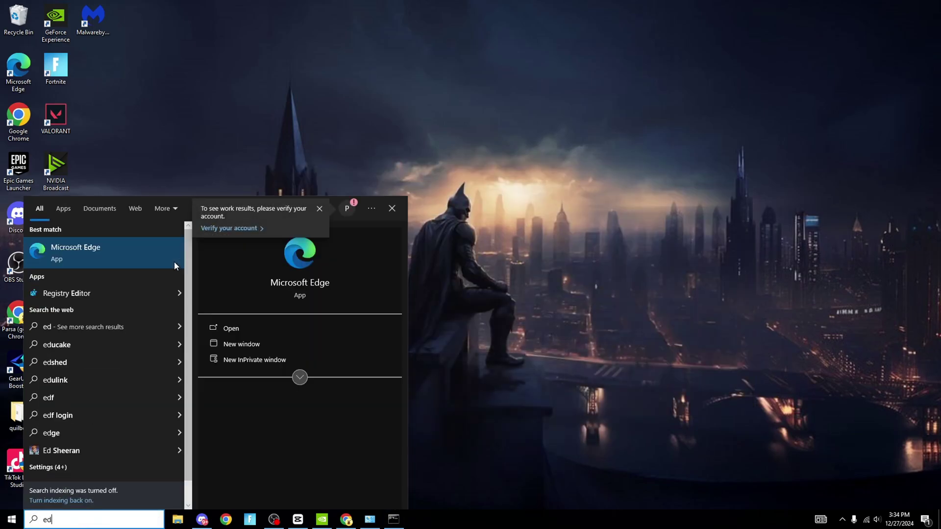
{"action": "left_click", "coordinate": [91, 259]}
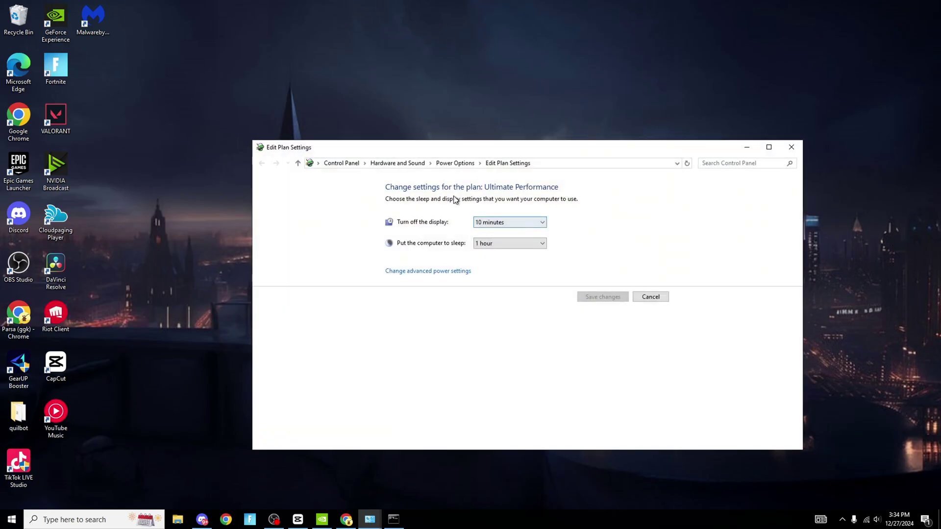
{"action": "left_click", "coordinate": [455, 163]}
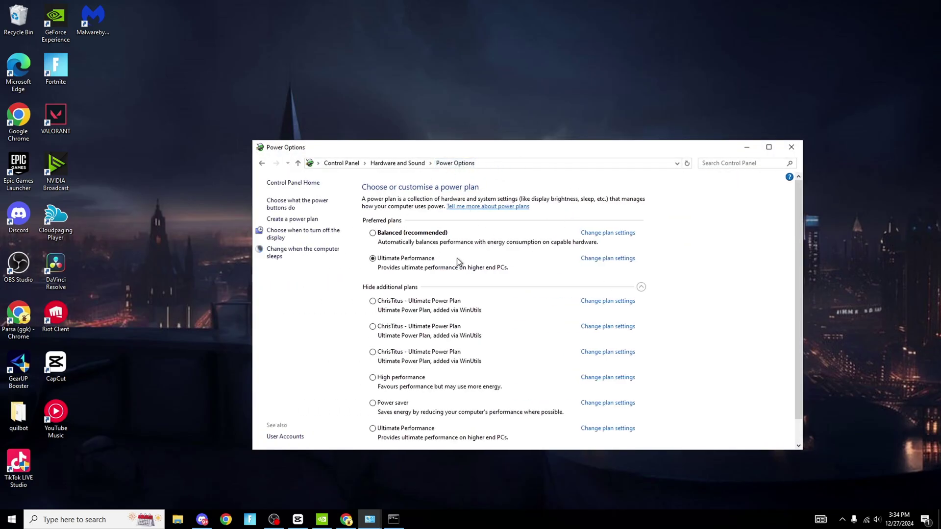
{"action": "scroll", "coordinate": [457, 258], "scroll_direction": "down", "scroll_amount": 1}
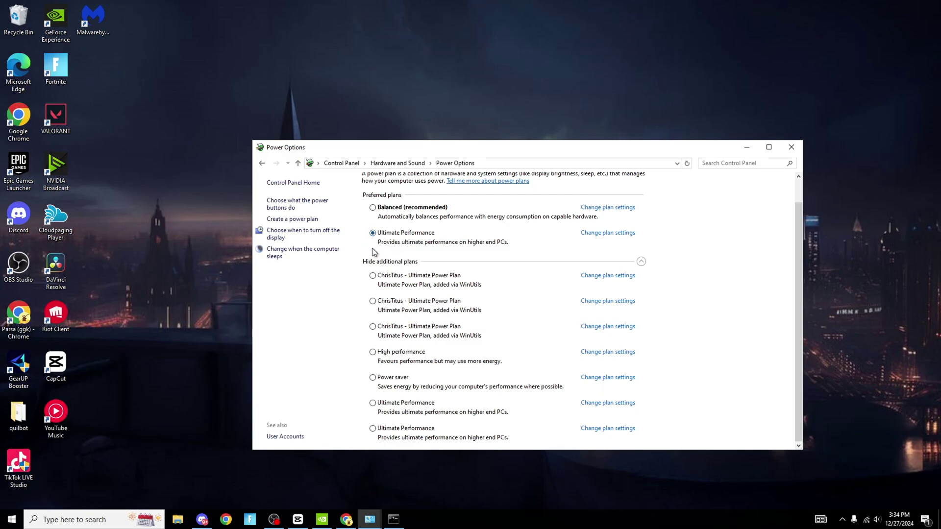
Step: Confirm advanced power settings list Ultimate Performance [Active], then close the plan windows
{"action": "left_click", "coordinate": [602, 234]}
{"action": "left_click", "coordinate": [401, 271]}
{"action": "left_click_drag", "start_coordinate": [153, 46], "coordinate": [324, 141]}
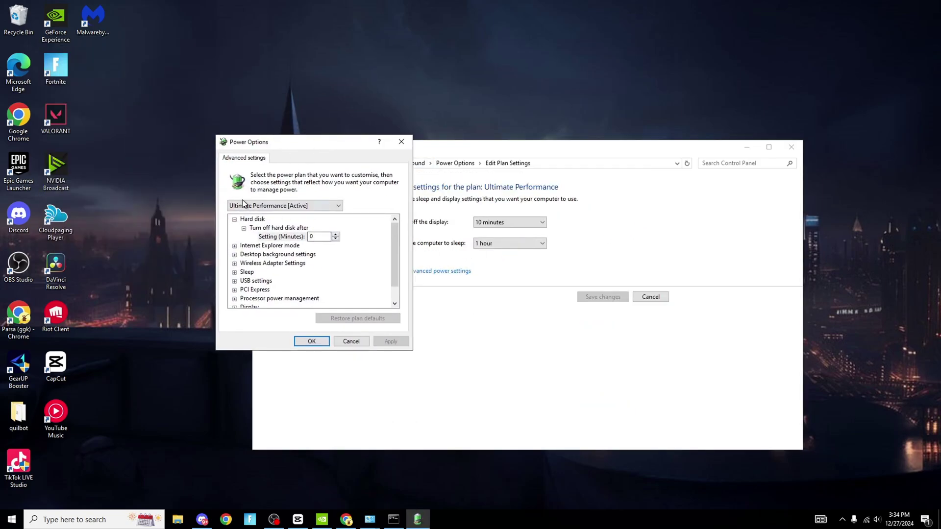
{"action": "left_click", "coordinate": [246, 205]}
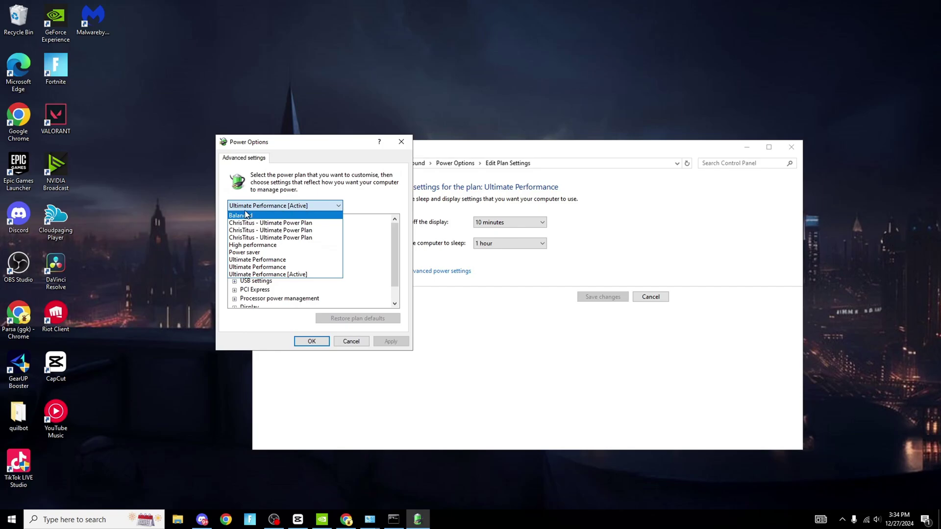
{"action": "left_click", "coordinate": [401, 142]}
{"action": "left_click", "coordinate": [401, 142]}
{"action": "left_click", "coordinate": [791, 148]}
{"action": "left_click_drag", "start_coordinate": [639, 215], "coordinate": [551, 385]}
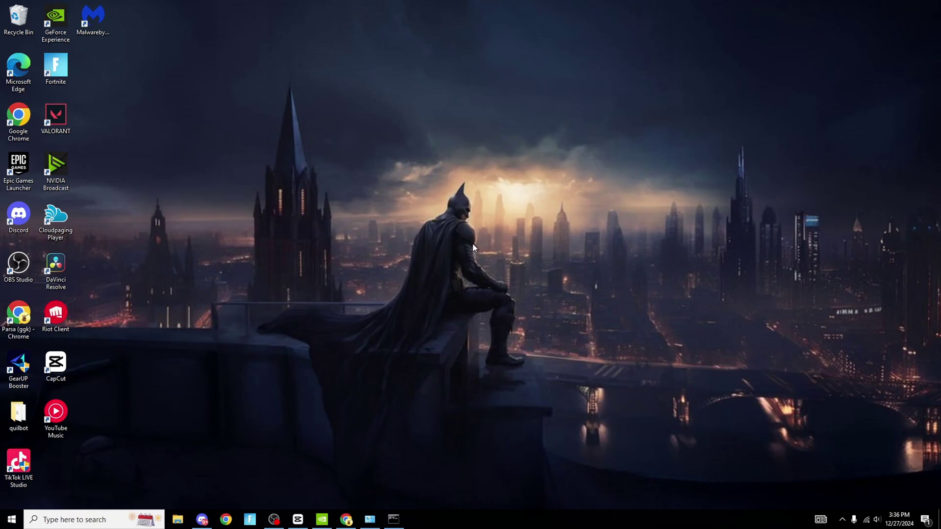
{"action": "left_click_drag", "start_coordinate": [18, 365], "coordinate": [428, 268]}
{"action": "left_click_drag", "start_coordinate": [381, 216], "coordinate": [544, 338]}
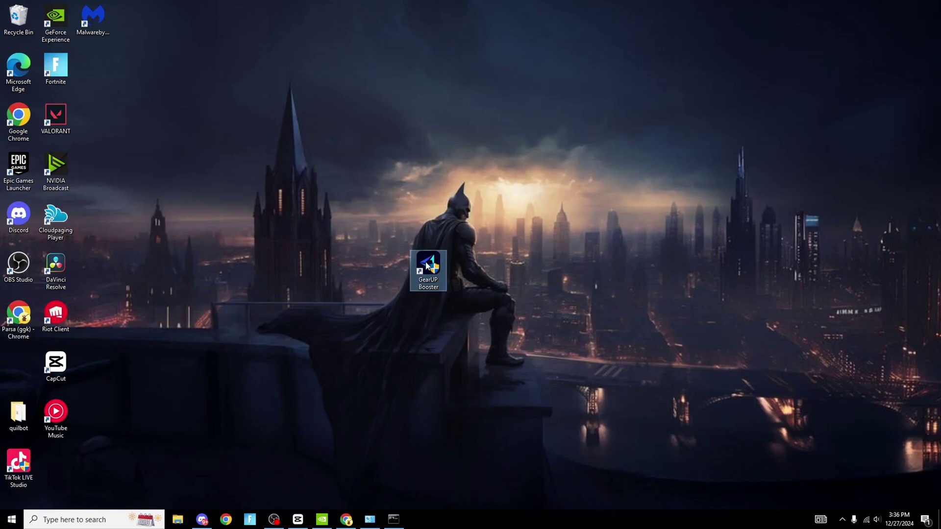
{"action": "mouse_move", "coordinate": [437, 263]}
{"action": "left_mouse_down"}
{"action": "mouse_move", "coordinate": [192, 303]}
{"action": "mouse_move", "coordinate": [27, 363]}
{"action": "mouse_move", "coordinate": [39, 381]}
{"action": "mouse_move", "coordinate": [317, 284]}
{"action": "left_mouse_up"}
{"action": "left_click_drag", "start_coordinate": [273, 177], "coordinate": [479, 346]}
{"action": "mouse_move", "coordinate": [316, 276]}
{"action": "left_mouse_down"}
{"action": "mouse_move", "coordinate": [281, 320]}
{"action": "mouse_move", "coordinate": [316, 281]}
{"action": "mouse_move", "coordinate": [37, 314]}
{"action": "mouse_move", "coordinate": [31, 367]}
{"action": "left_mouse_up"}
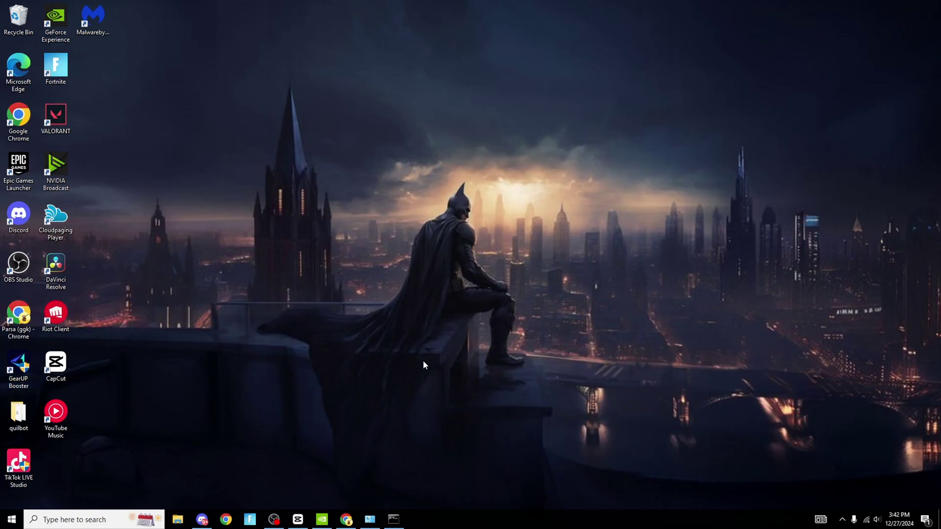
Step: Open System Configuration from a 'sys' search
{"action": "left_click", "coordinate": [88, 519]}
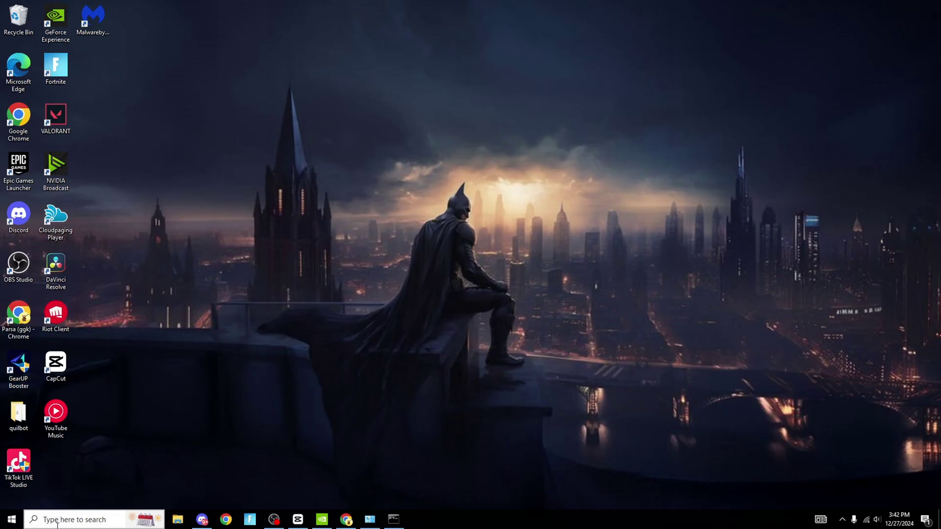
{"action": "type", "text": "sys"}
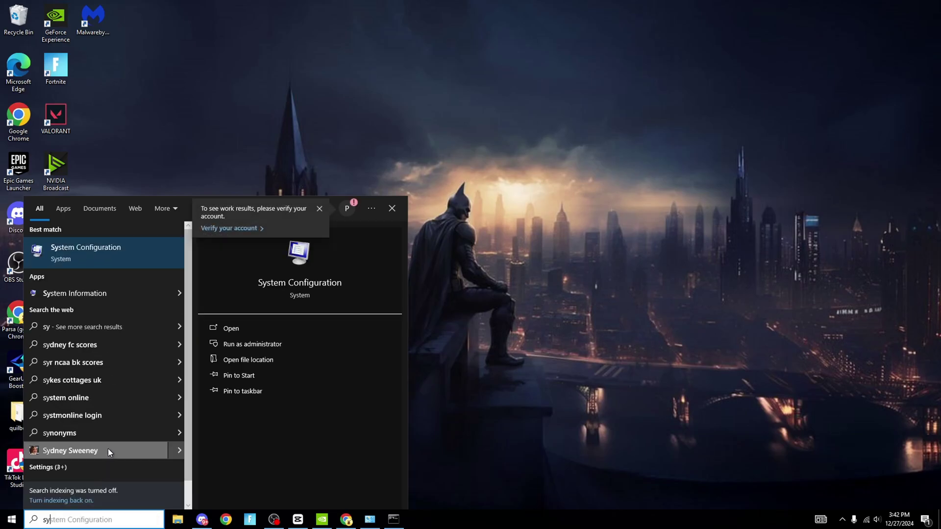
{"action": "left_click", "coordinate": [90, 250]}
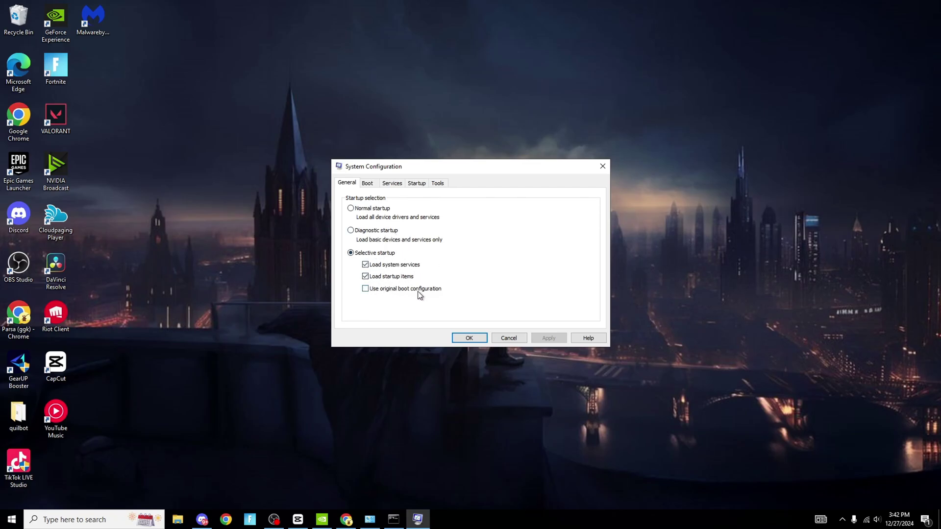
Step: On the Boot tab, set the boot timeout to 3 seconds
{"action": "left_click", "coordinate": [368, 184]}
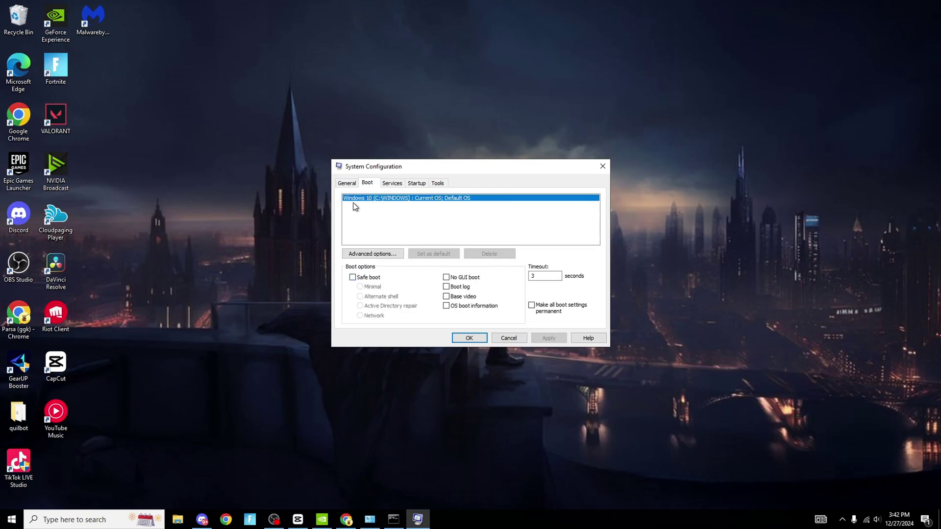
{"action": "left_click", "coordinate": [537, 278]}
{"action": "type", "text": "0"}
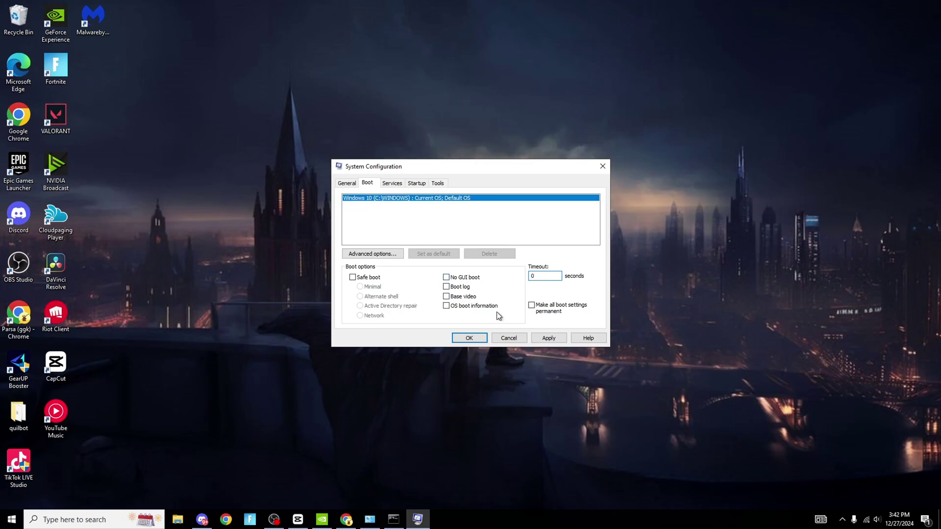
{"action": "type", "text": "5"}
{"action": "key", "text": "BackSpace"}
{"action": "type", "text": "0"}
{"action": "type", "text": "3"}
Step: In Advanced boot options, enable Number of processors and choose 16
{"action": "left_click", "coordinate": [379, 254]}
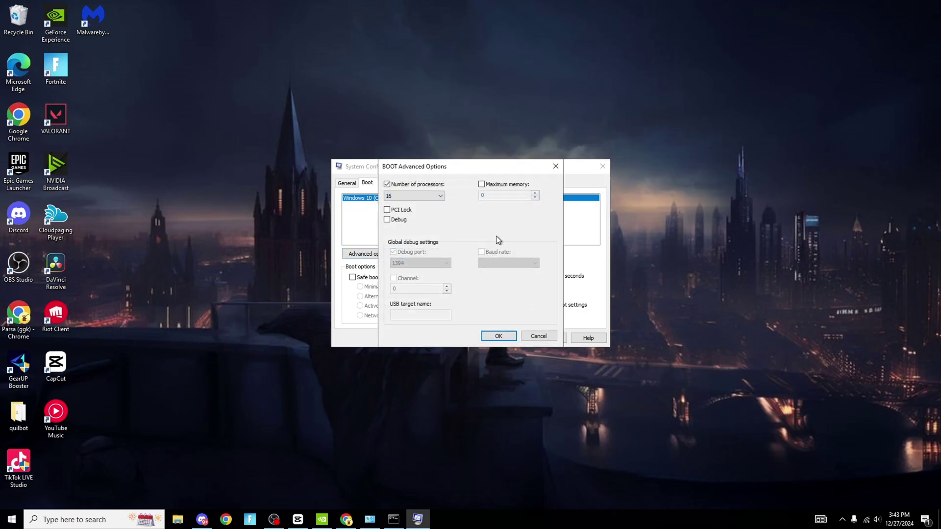
{"action": "left_click", "coordinate": [398, 185]}
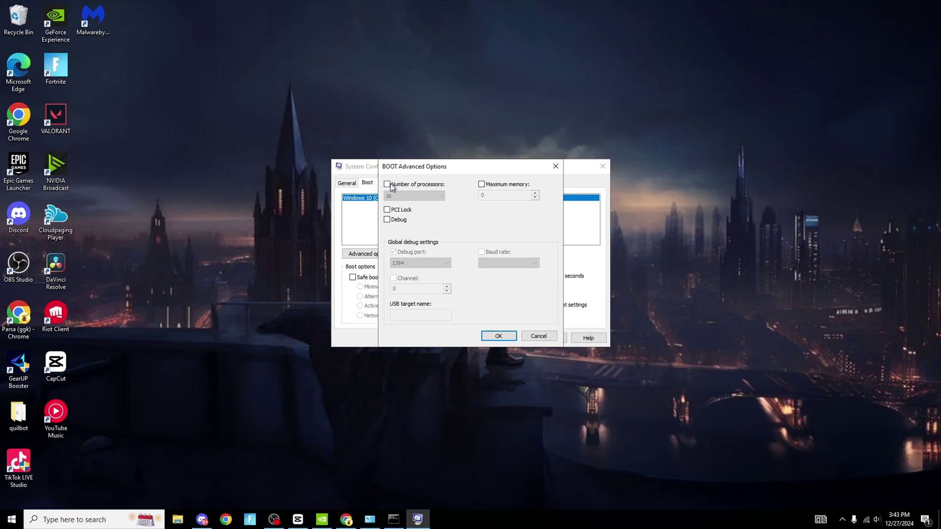
{"action": "left_click", "coordinate": [412, 187]}
{"action": "left_click", "coordinate": [412, 195]}
{"action": "left_click", "coordinate": [414, 203]}
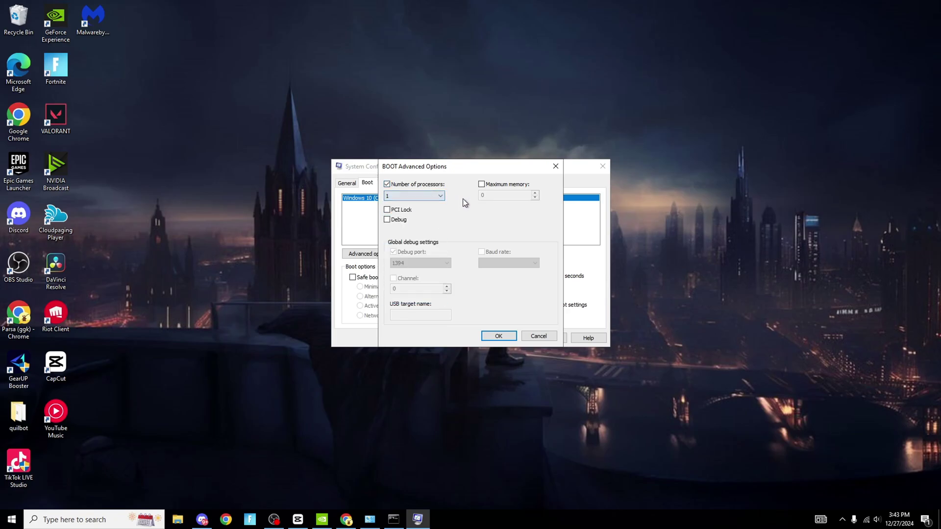
{"action": "left_click", "coordinate": [402, 195]}
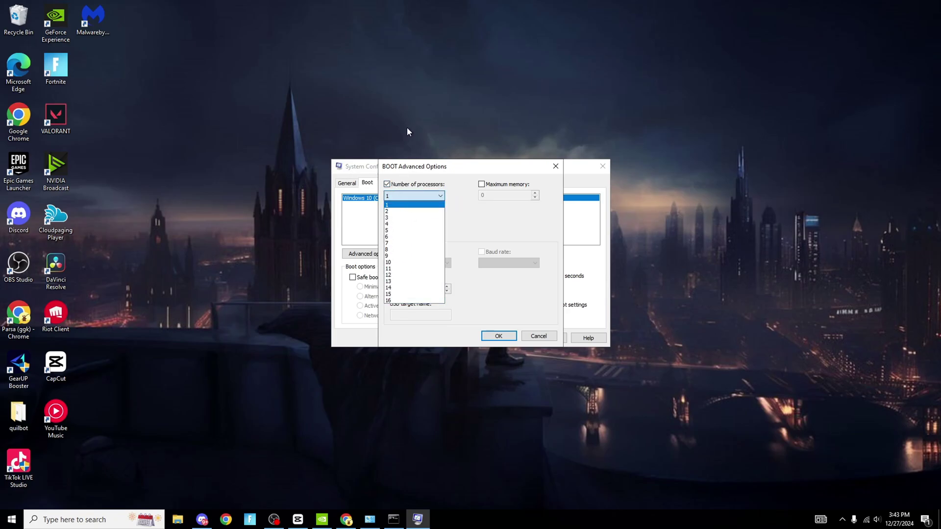
{"action": "left_click", "coordinate": [395, 301]}
Step: Confirm the 16-processor setting, apply it and close System Configuration
{"action": "left_click", "coordinate": [401, 196]}
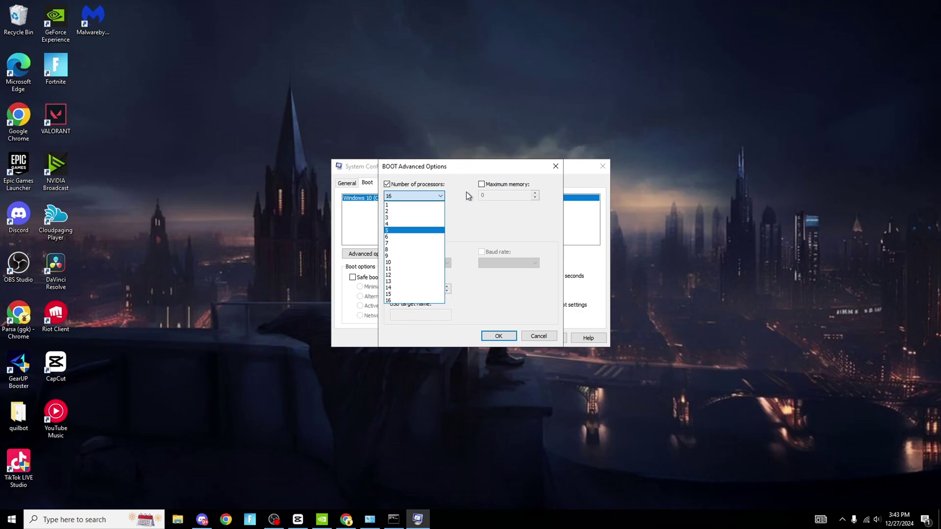
{"action": "left_click", "coordinate": [446, 226]}
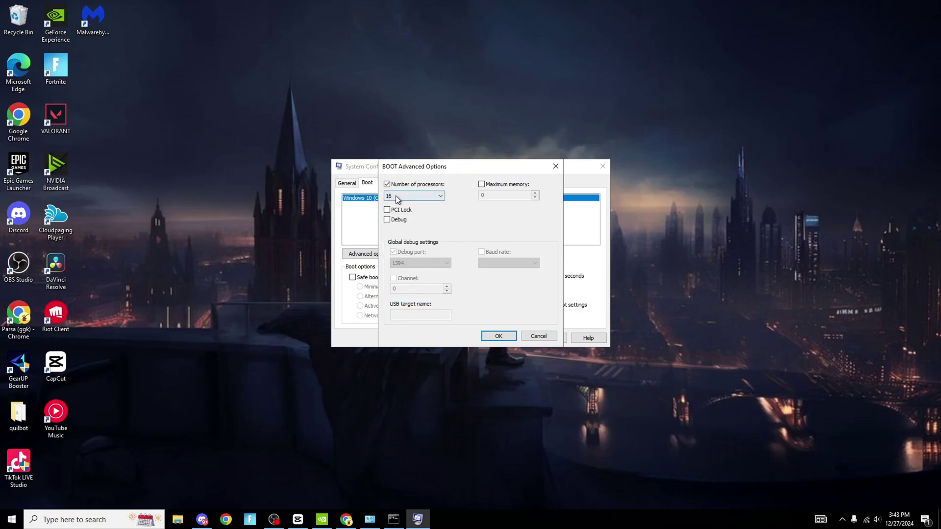
{"action": "left_click", "coordinate": [500, 337]}
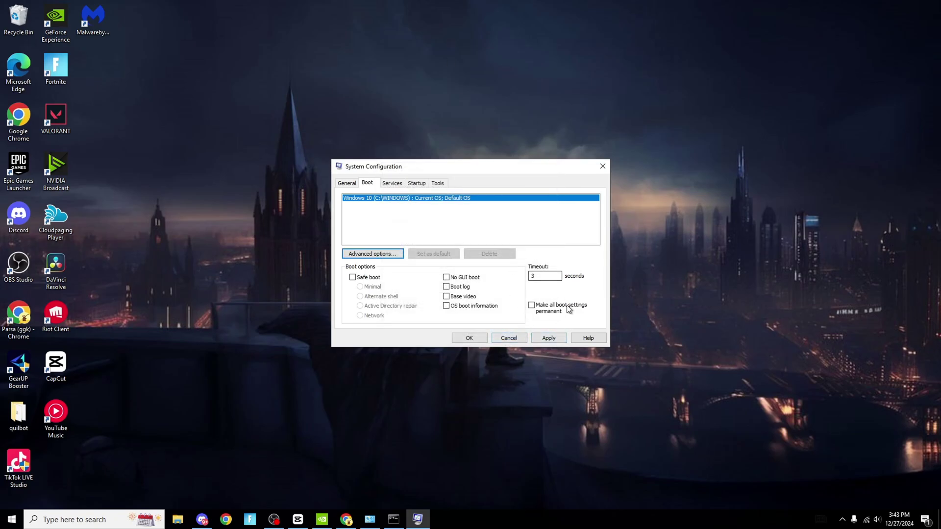
{"action": "left_click", "coordinate": [549, 337]}
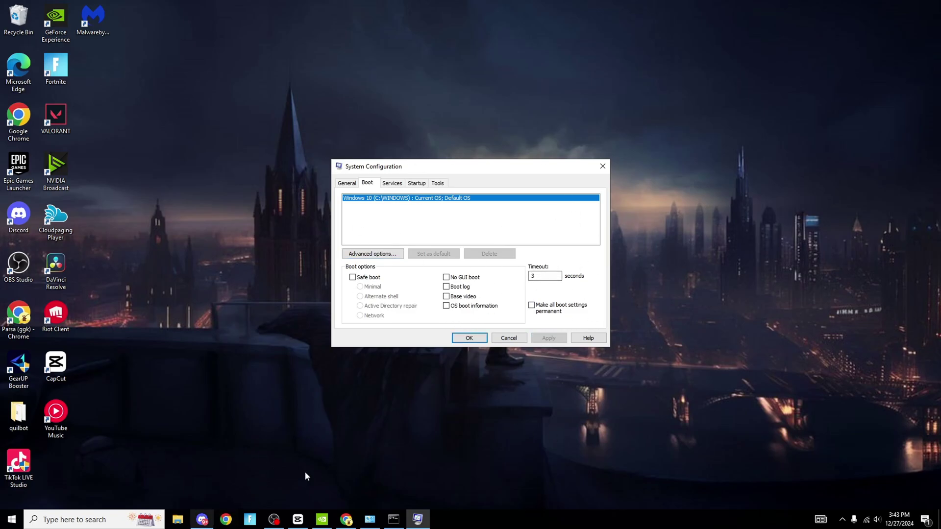
{"action": "left_click", "coordinate": [467, 339]}
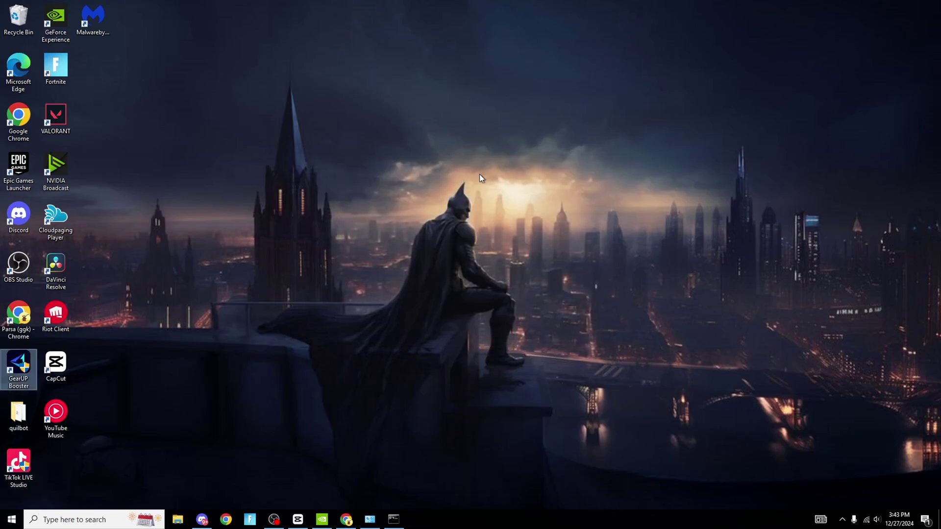